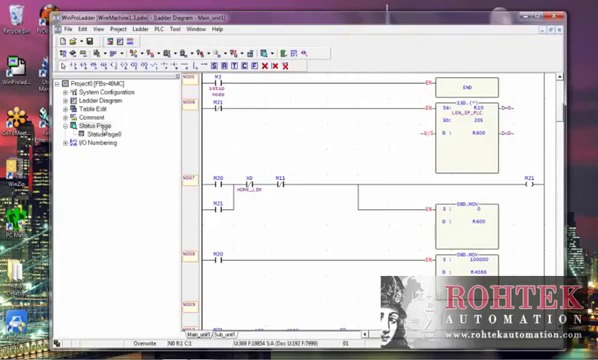
- Scan the LAN with the Fatek Ethernet adaptor tool, finding the adaptor at 192.168.1.3
left_click_drag(130, 17, 160, 12)
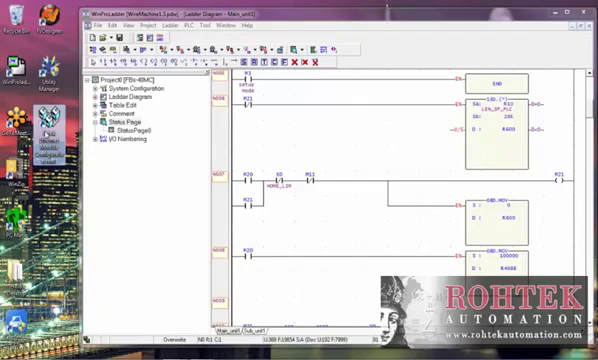
double_click(48, 130)
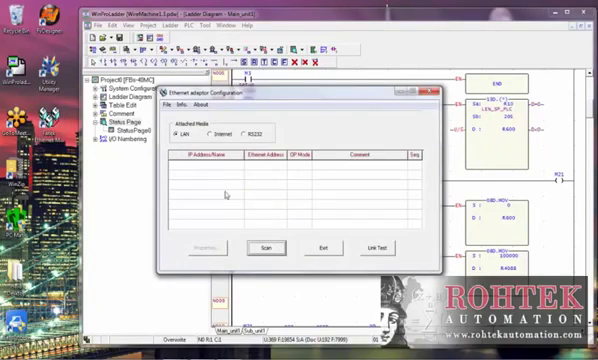
left_click(268, 247)
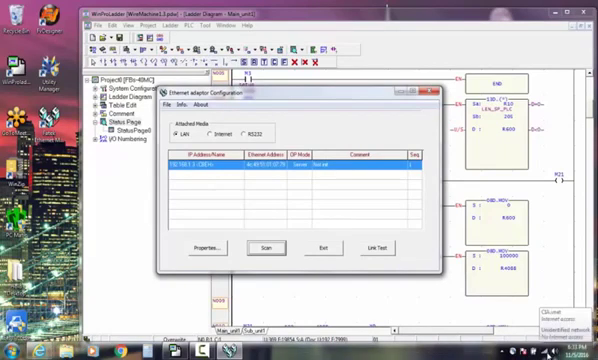
left_click(540, 350)
- Give Local Area Connection static IPv4 192.168.1.88, mask 255.255.255.0, gateway 192.168.1.1
left_click(543, 327)
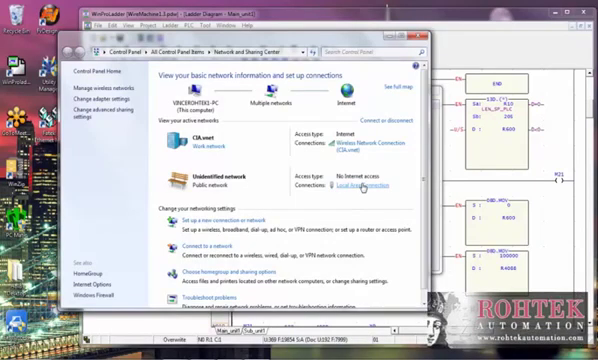
left_click(363, 187)
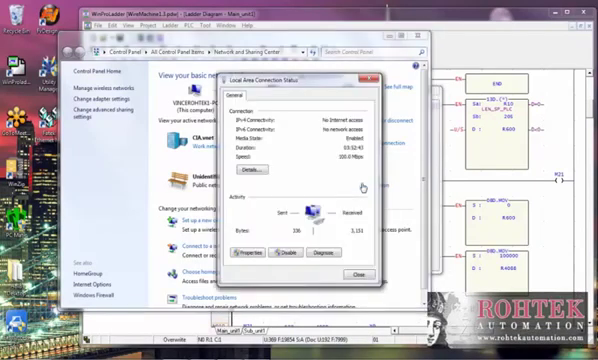
left_click(248, 252)
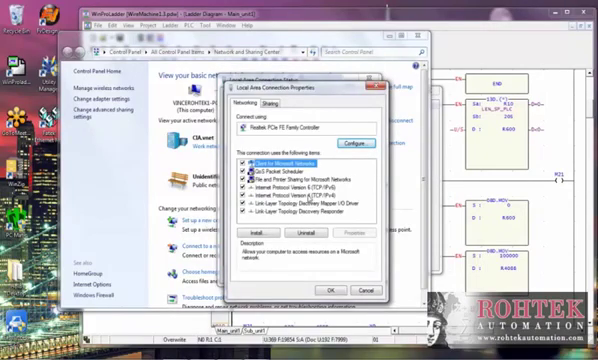
double_click(300, 195)
type("5")
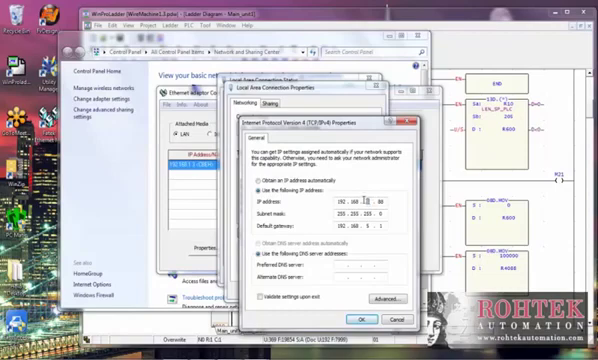
left_click(366, 226)
left_click(361, 319)
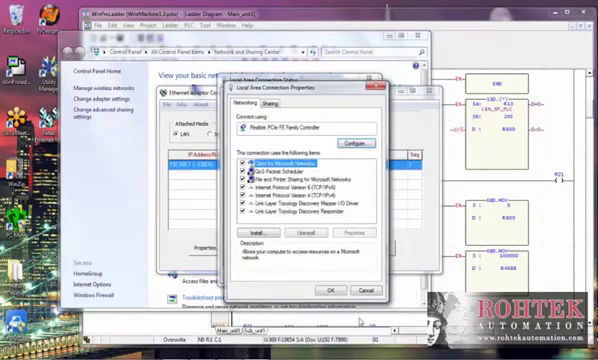
left_click(333, 291)
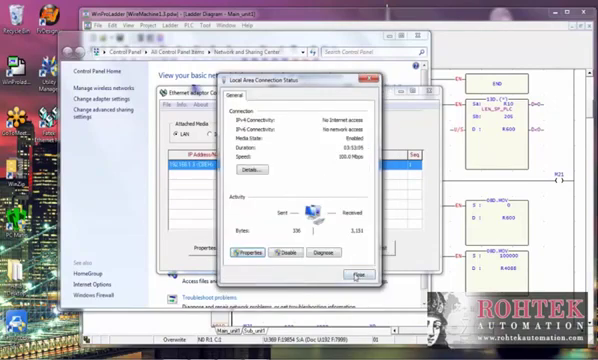
left_click(358, 311)
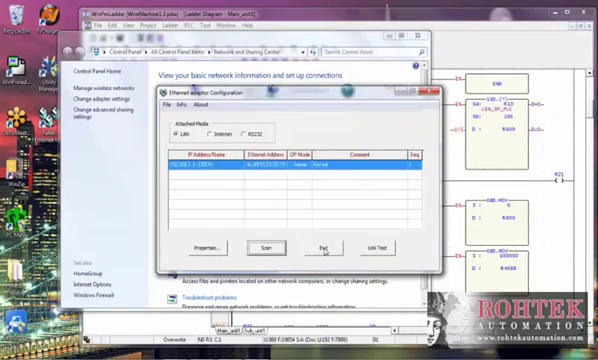
- Verify the adaptor's static IP 192.168.1.3 and gateway 192.168.1.1, then exit the tool
double_click(199, 164)
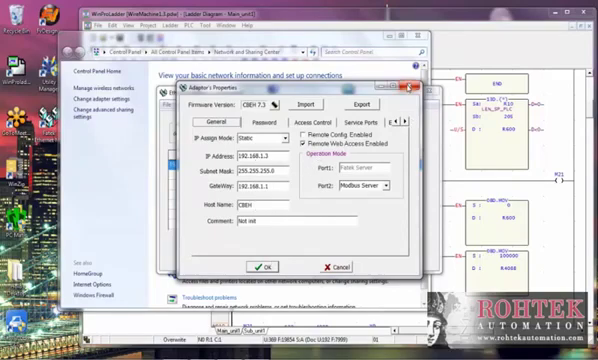
left_click(414, 86)
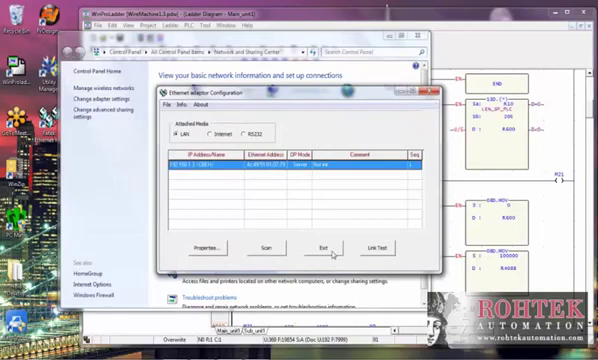
left_click(433, 92)
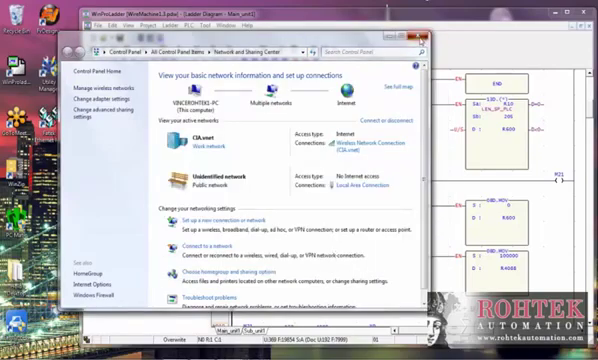
left_click(196, 19)
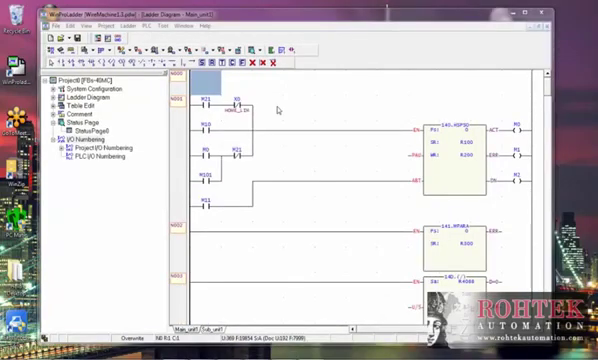
- Bring up WinProLadder's PLC menu to go on-line
left_click(148, 27)
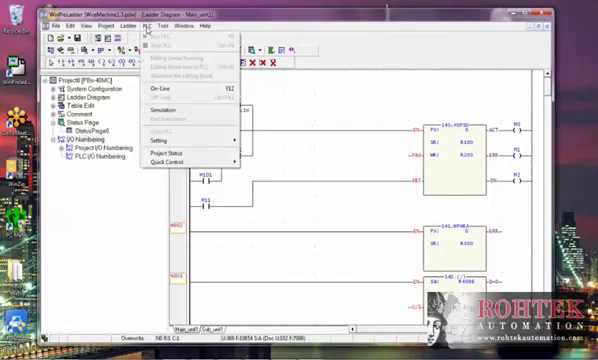
- Go online through the eth1 connection, confirming UDP IP 192.168.1.3 and port 500
left_click(158, 89)
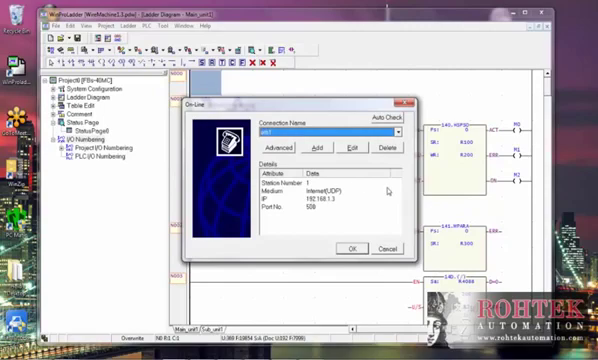
left_click(398, 133)
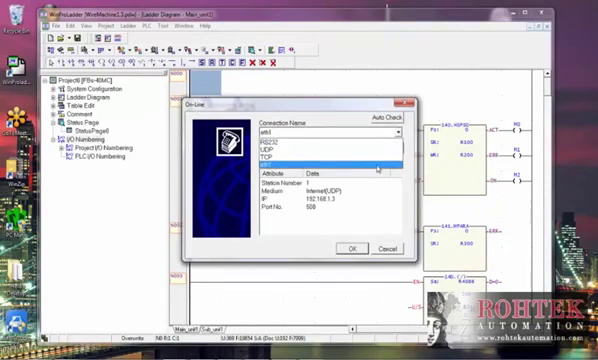
left_click(330, 165)
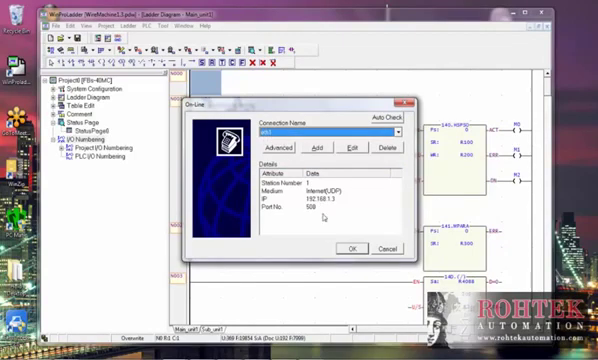
left_click(272, 199)
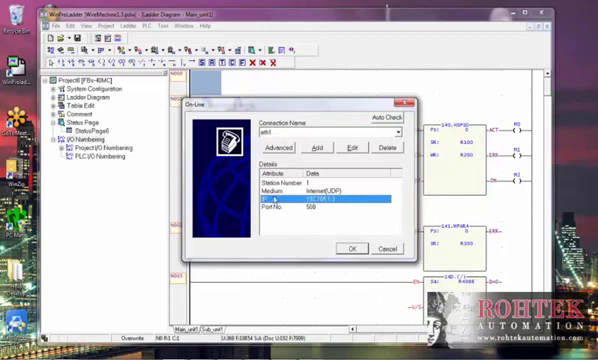
left_click(355, 149)
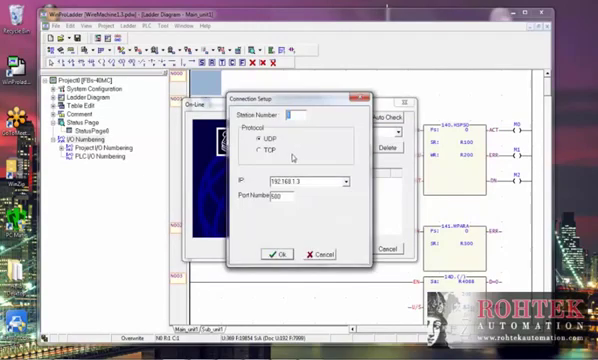
left_click(276, 255)
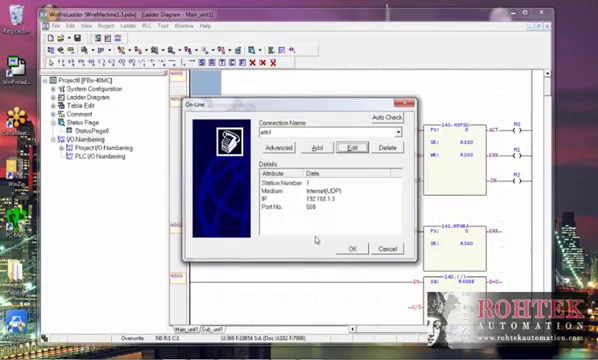
left_click(352, 250)
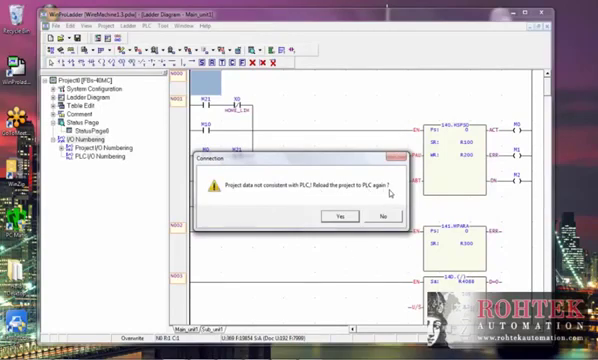
- Reload the project and table data into the PLC and dismiss the PLC status report
left_click(340, 217)
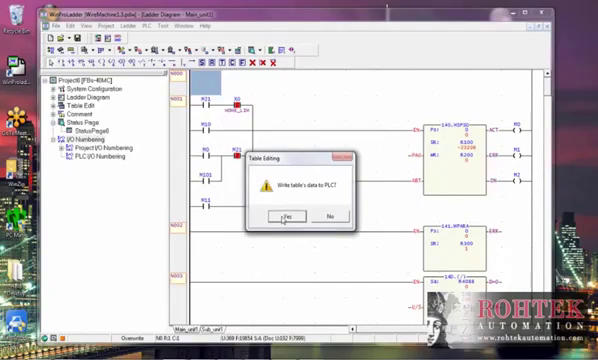
left_click(283, 217)
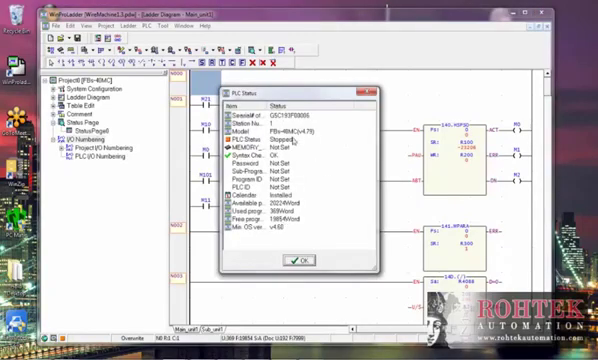
left_click(298, 261)
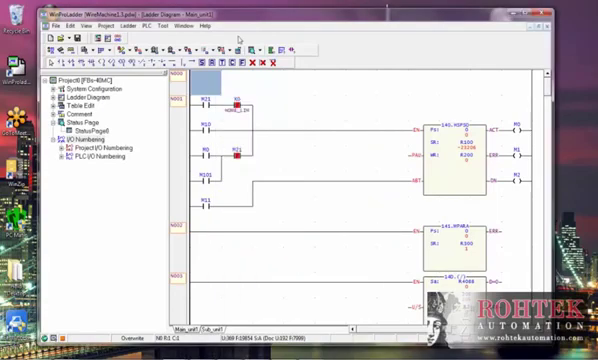
left_click(147, 26)
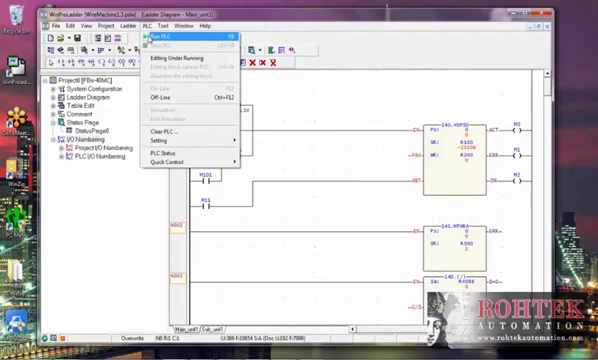
- Run the PLC, confirming the start from its stopped state
left_click(158, 37)
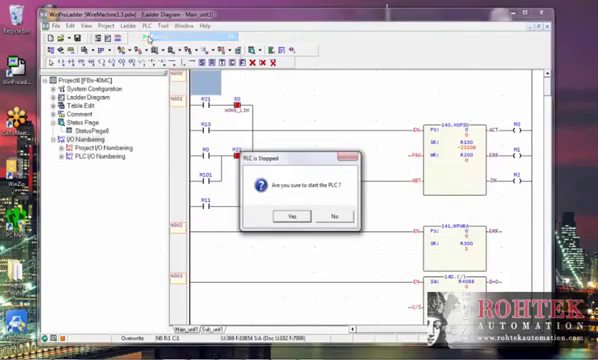
left_click(296, 217)
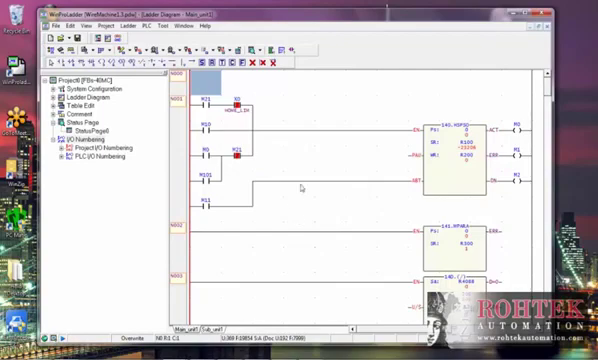